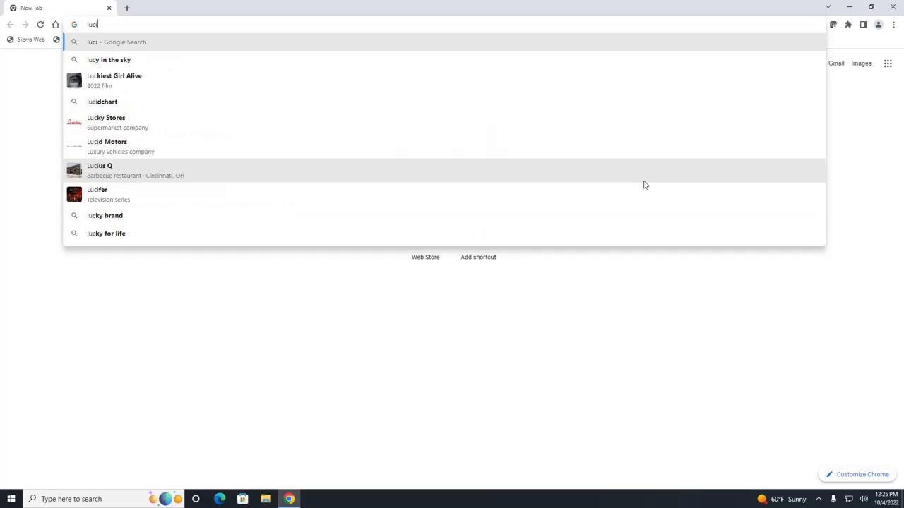
- Go to the lucidchart.com website and start the free sign-up
type("t.c")
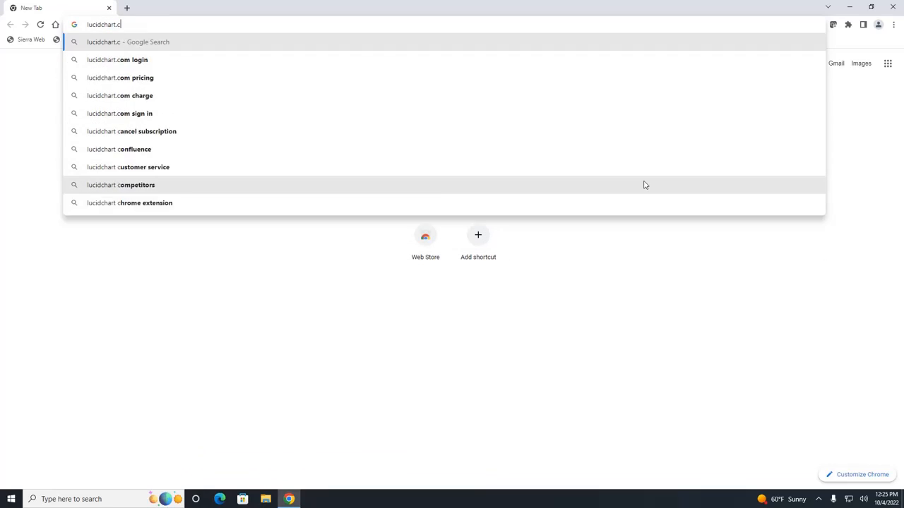
key("Return")
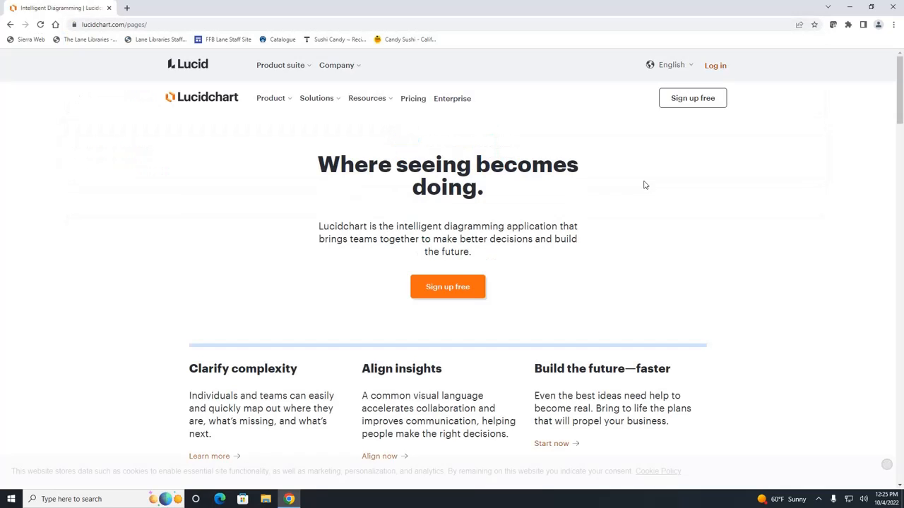
left_click(439, 293)
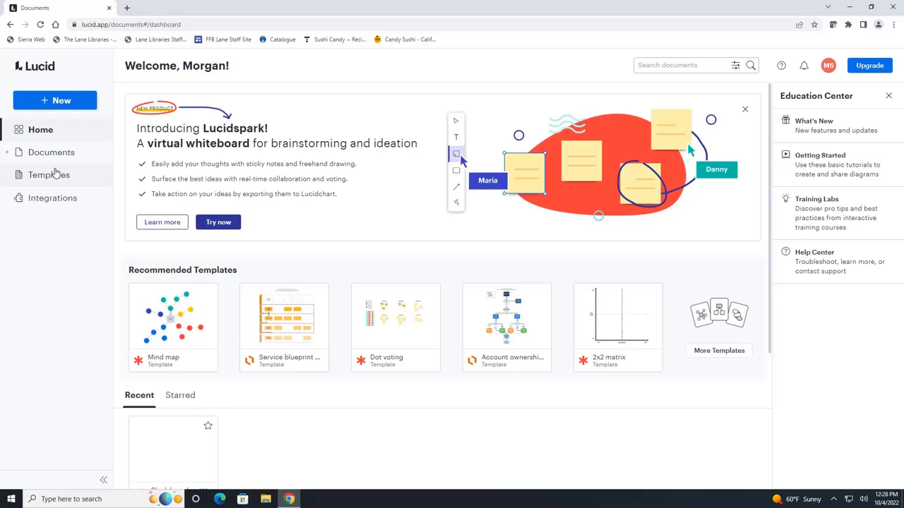
- Create a blank Lucidchart document and decline the invitation to add collaborators
left_click(56, 182)
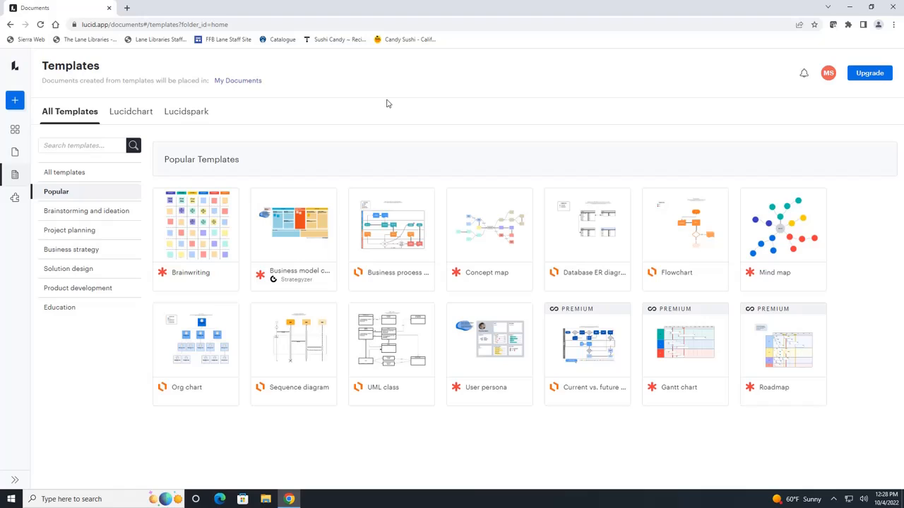
left_click(14, 104)
mouse_move(34, 120)
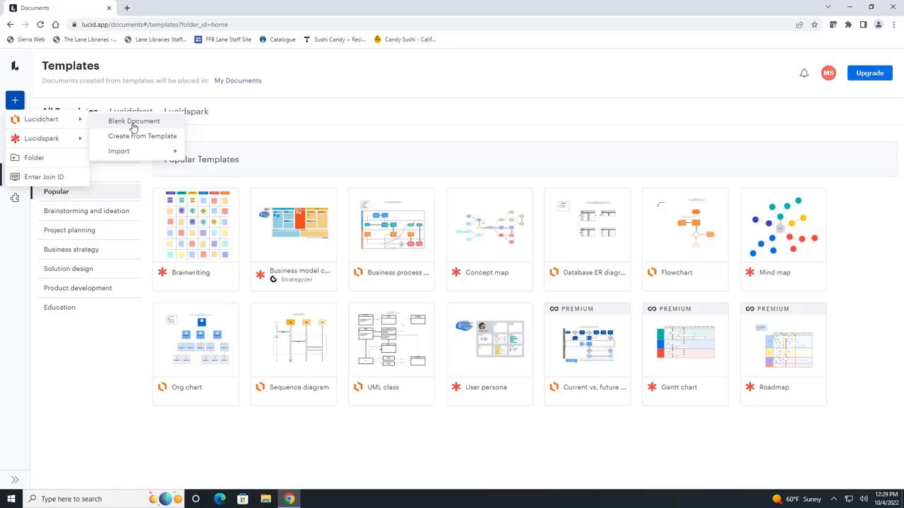
left_click(134, 121)
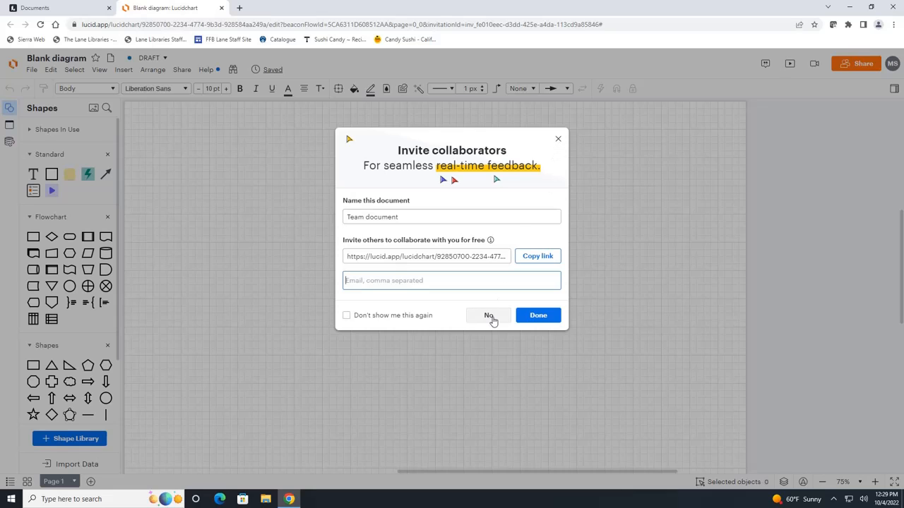
left_click(489, 317)
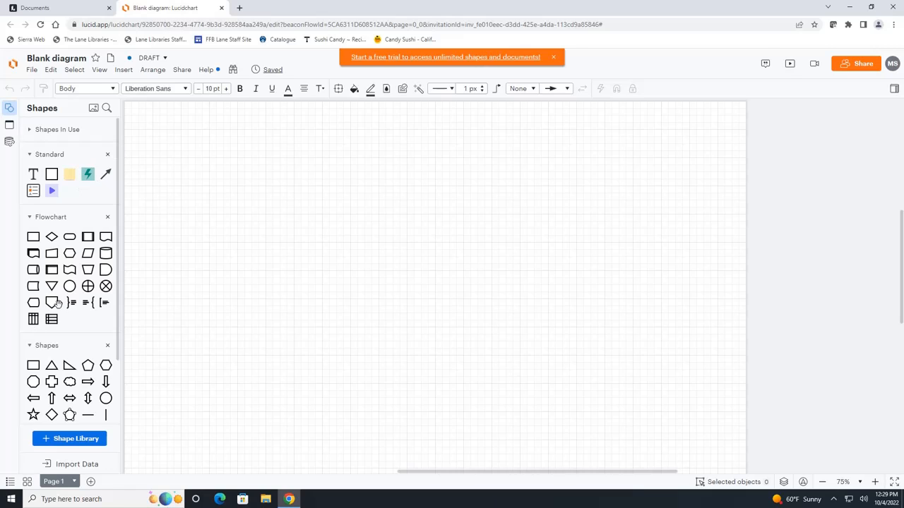
- Place an enlarged Connector circle near the page's upper-left corner and clear its default letter
mouse_move(57, 302)
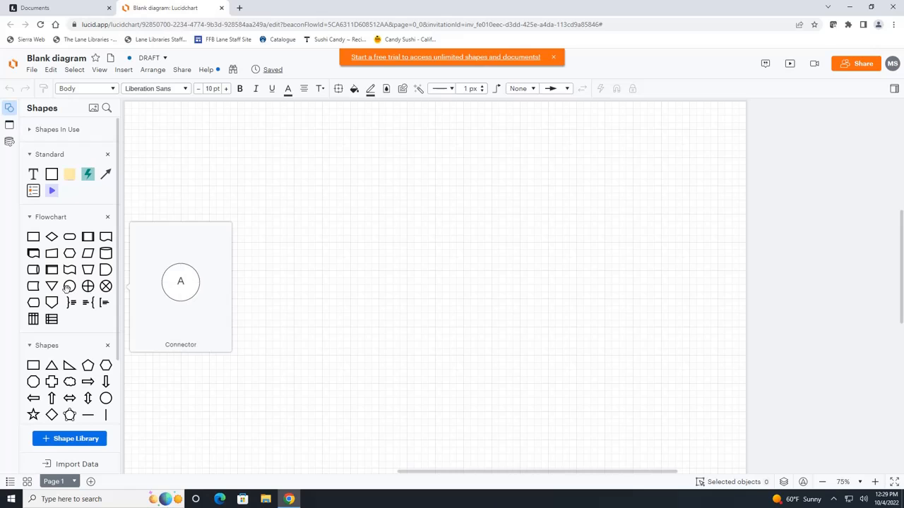
left_click_drag(69, 285, 278, 224)
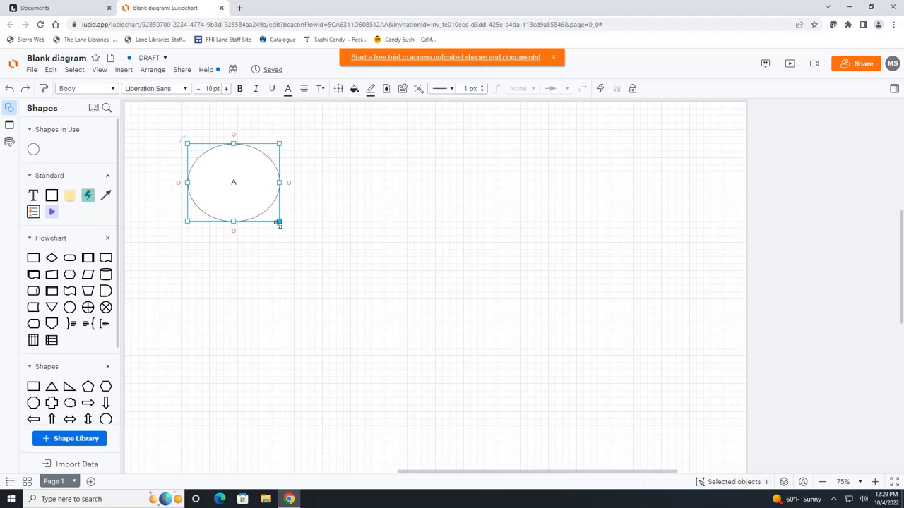
double_click(232, 181)
key("BackSpace")
left_click(340, 224)
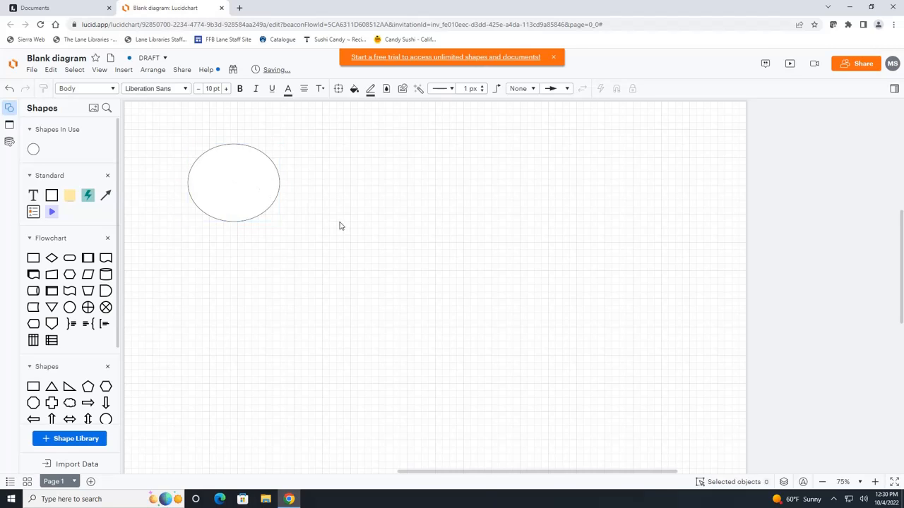
- Add a text box in the middle of the circle reading "Should I buy this book?"
left_click(233, 182)
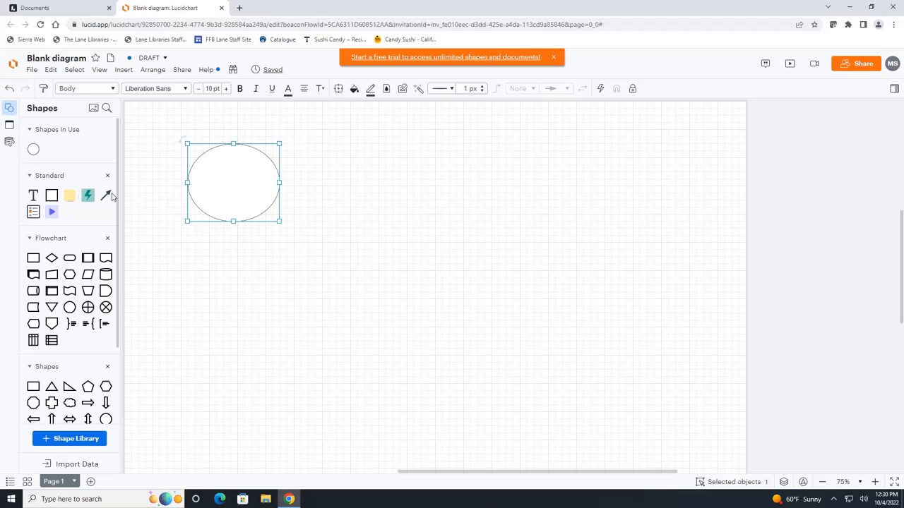
mouse_move(34, 198)
left_click_drag(33, 195, 234, 182)
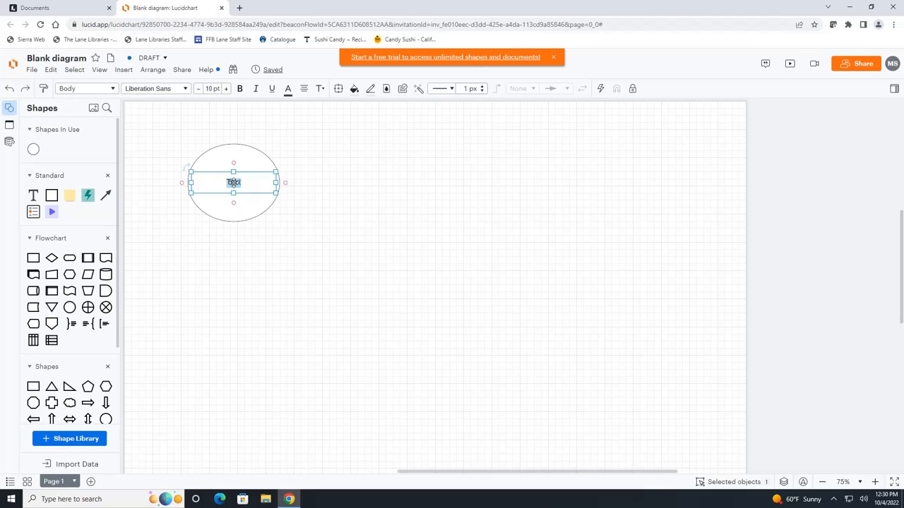
type("Should I buy this book?")
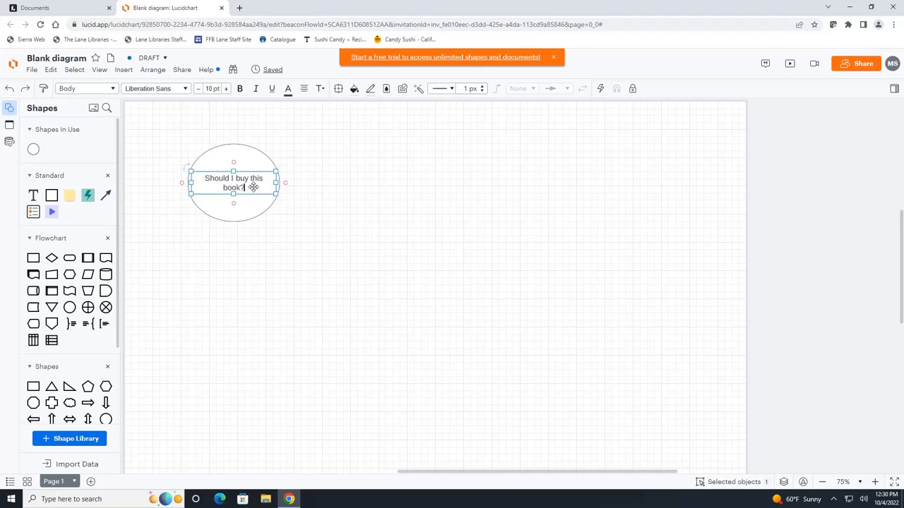
- Format the "Should I buy this book?" text in Komika Hand at 14 pt with a blue-violet colour
triple_click(217, 186)
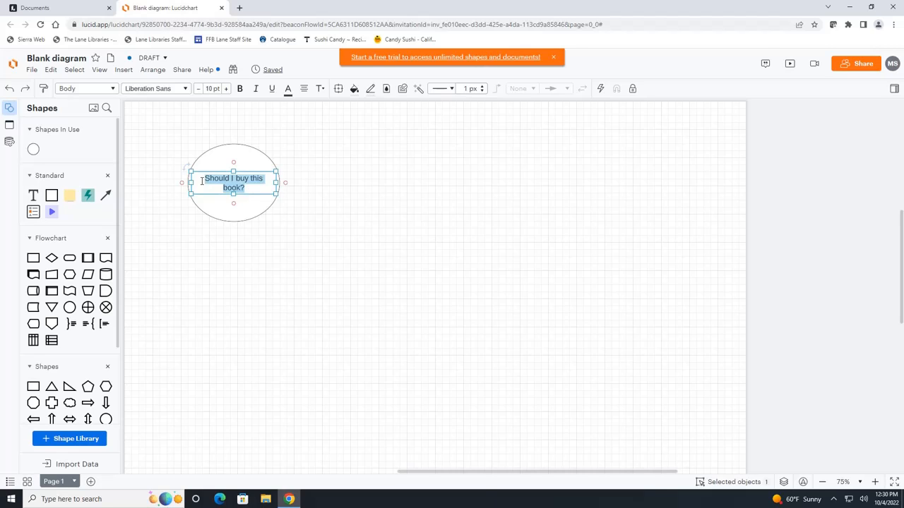
left_click(185, 89)
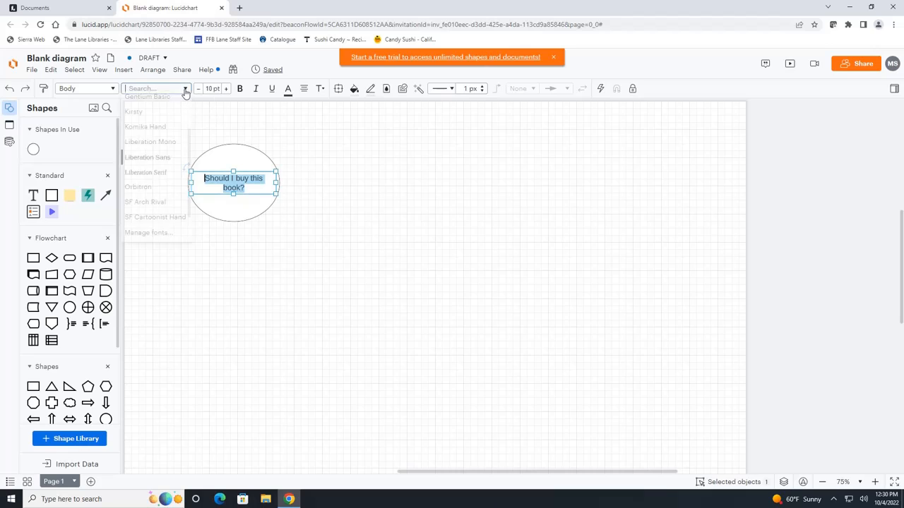
left_click(169, 130)
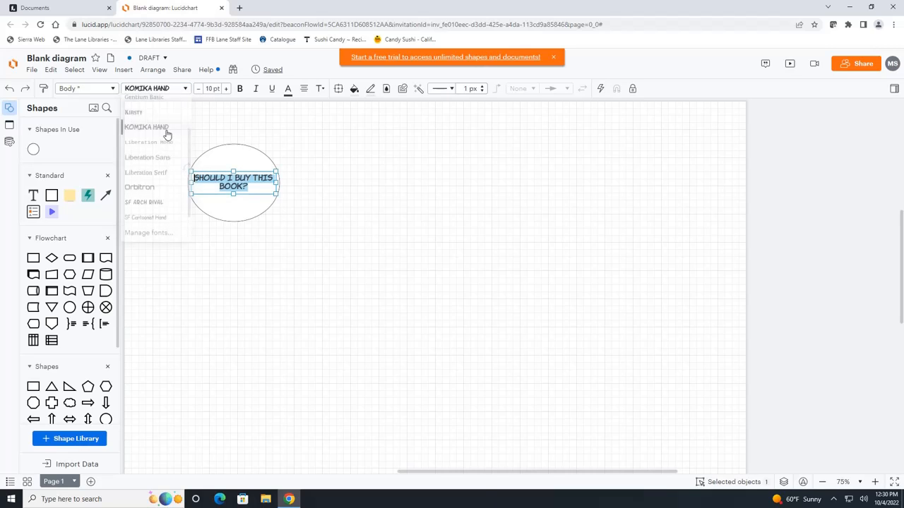
left_click(225, 91)
left_click(226, 91)
left_click(226, 91)
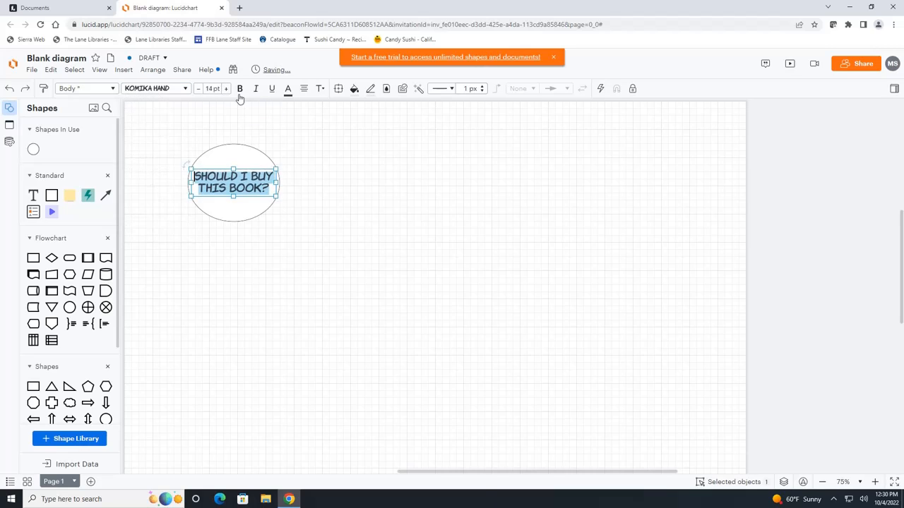
left_click(289, 91)
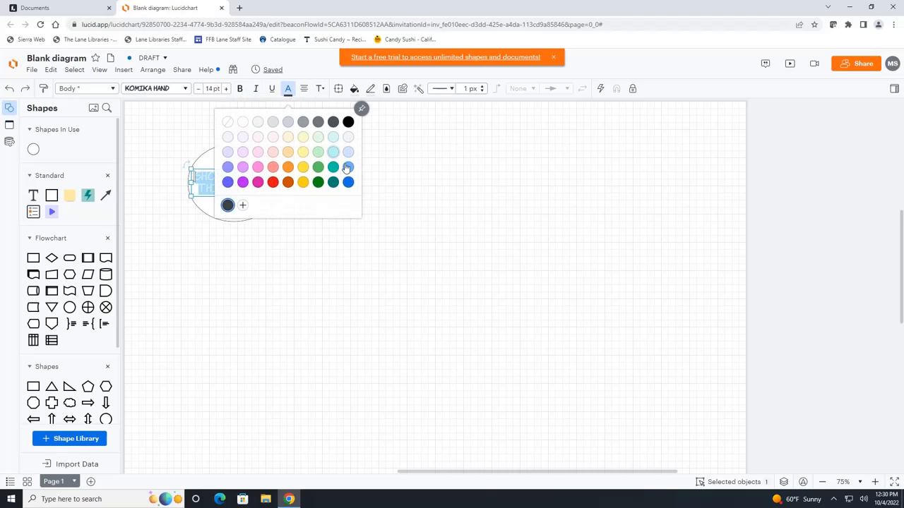
left_click(226, 184)
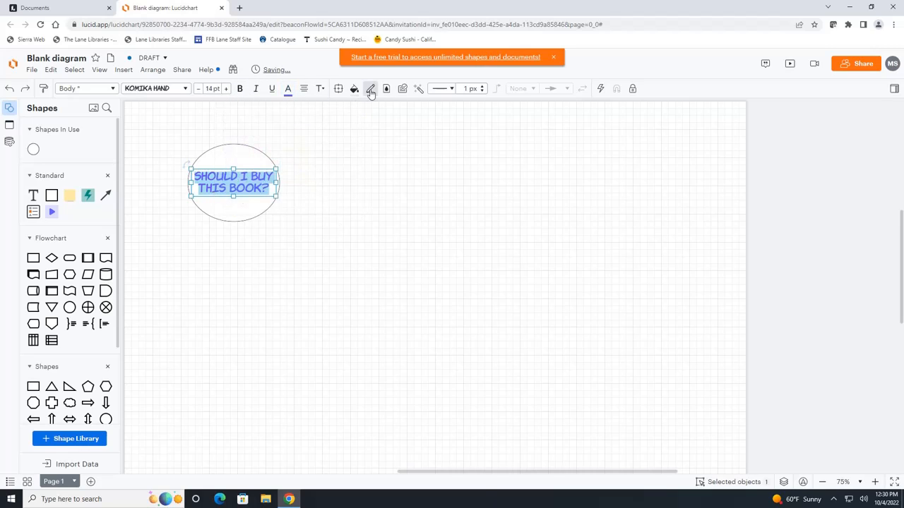
- Fill the circle behind the question text with a solid light grey
left_click(247, 204)
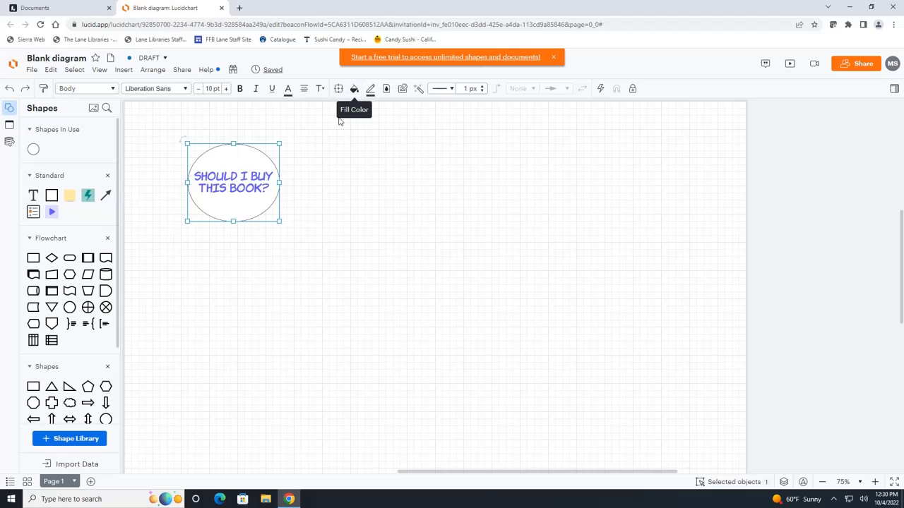
left_click(409, 199)
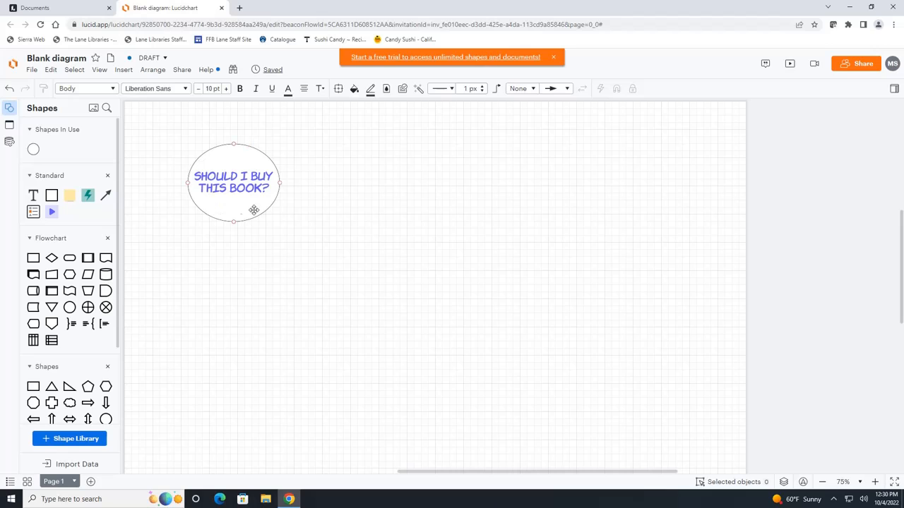
left_click(236, 150)
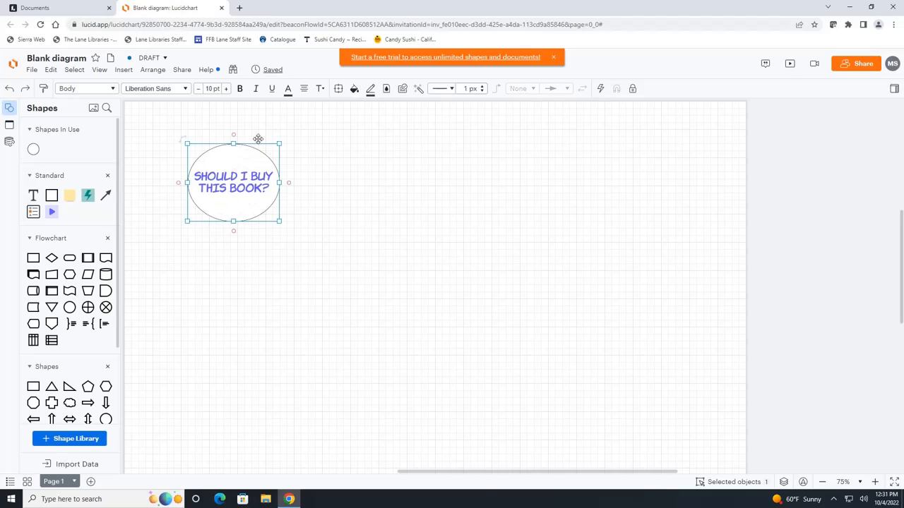
left_click(354, 90)
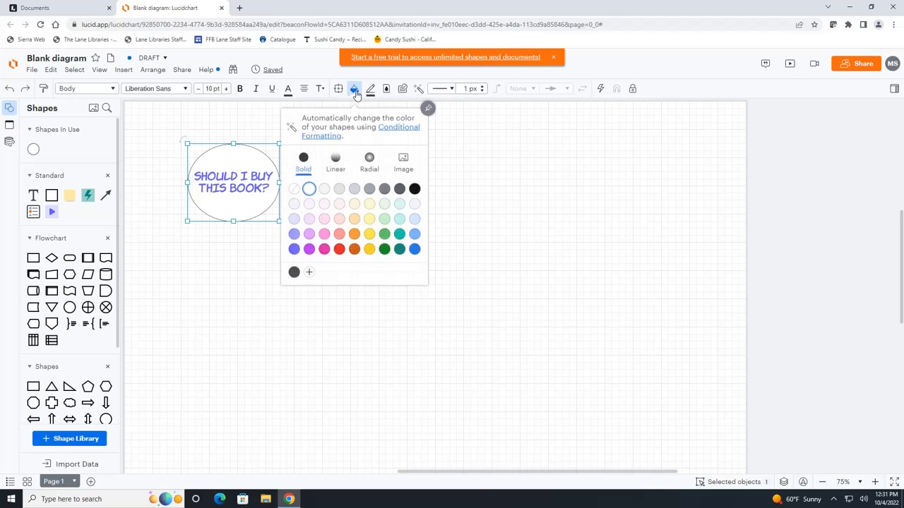
left_click(340, 190)
left_click(420, 238)
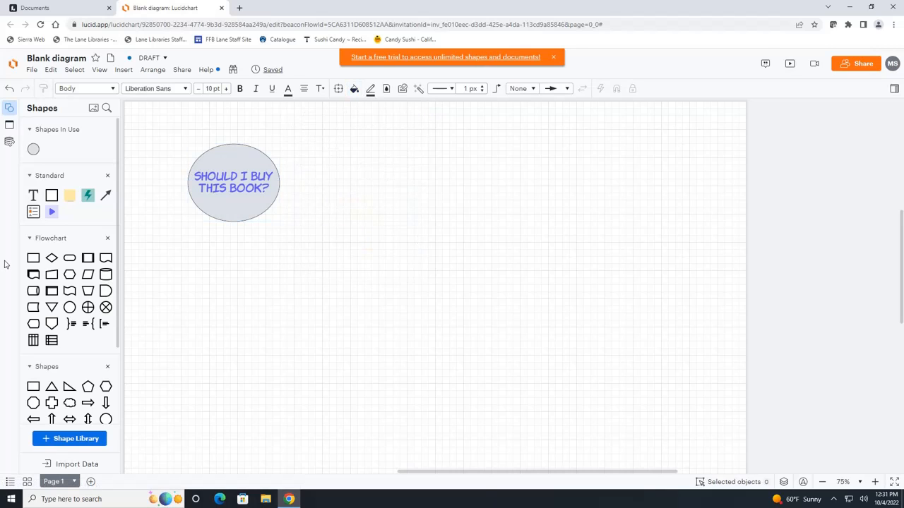
- Add a straight horizontal arrow line pointing right, just beside the circle
scroll(53, 256, "down", 3)
mouse_move(85, 303)
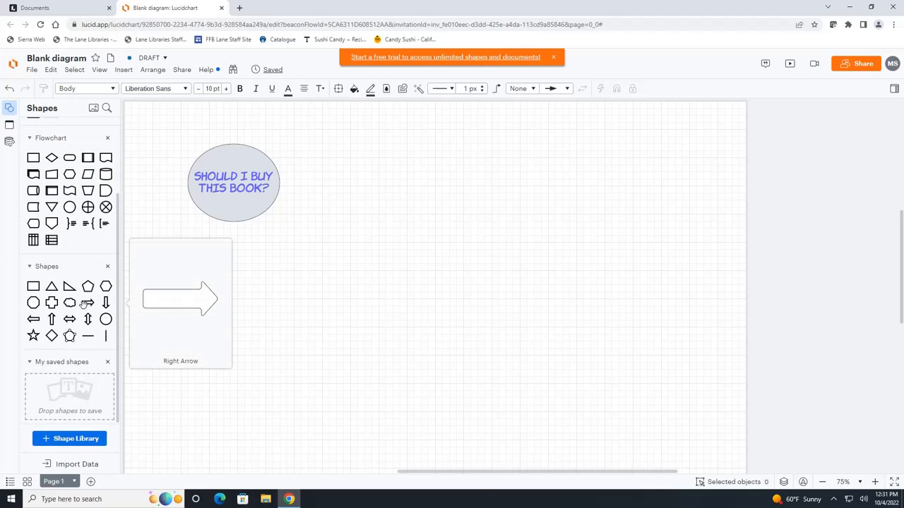
scroll(65, 283, "up", 3)
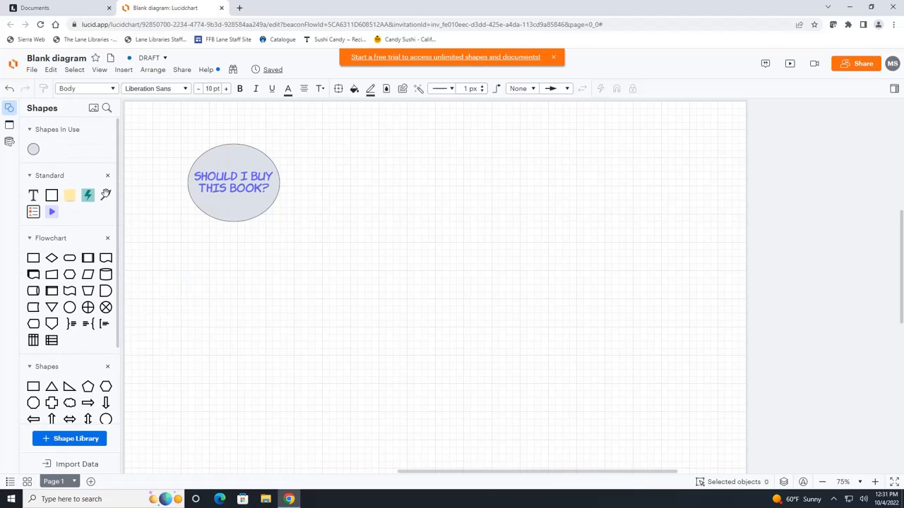
mouse_move(103, 196)
left_click_drag(103, 197, 420, 186)
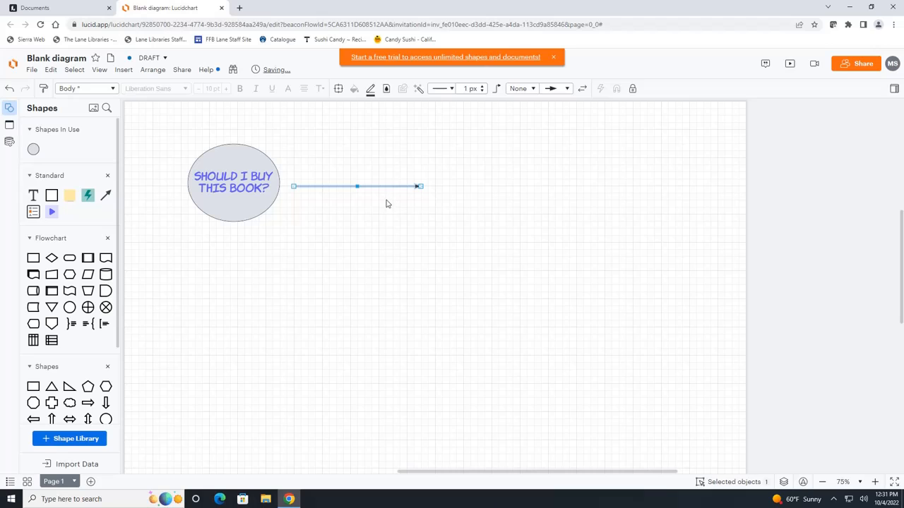
- Place a Process box at the arrow's tip and label it "Do you already own it?"
mouse_move(31, 259)
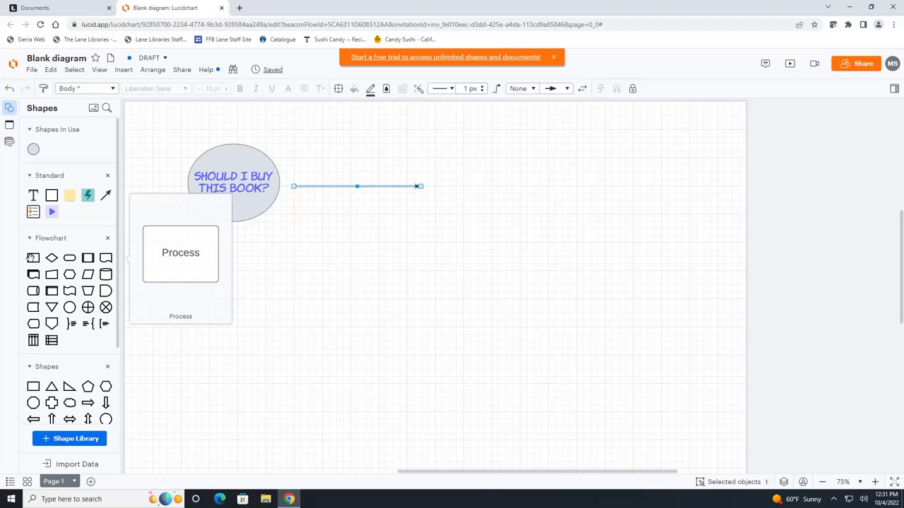
left_click_drag(33, 258, 463, 189)
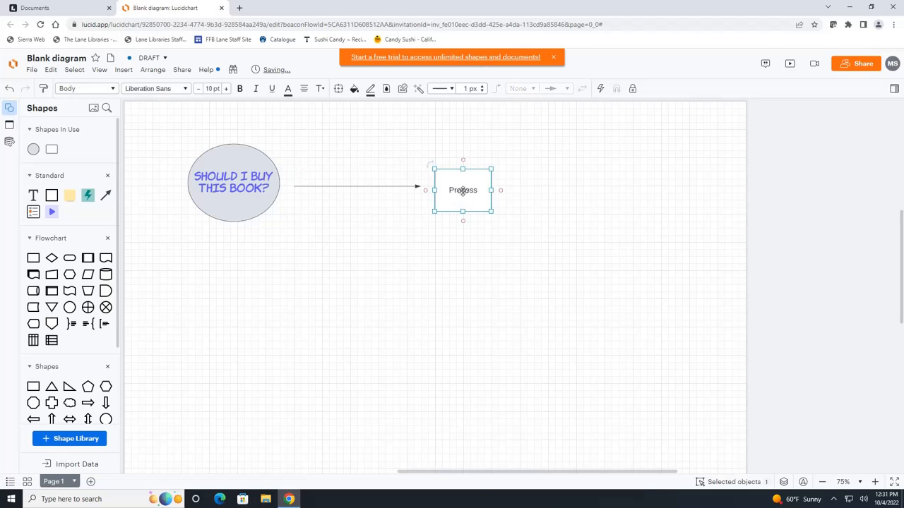
double_click(463, 189)
type("Do you already own it?")
left_click(533, 219)
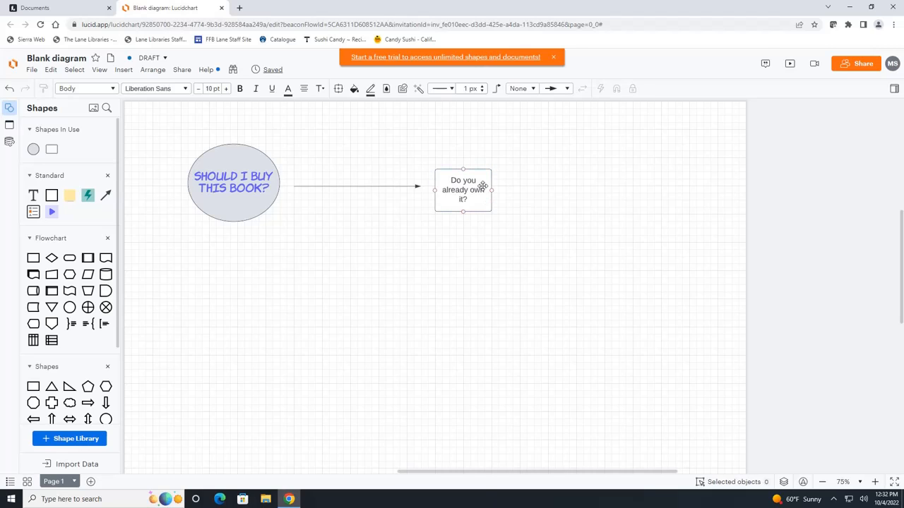